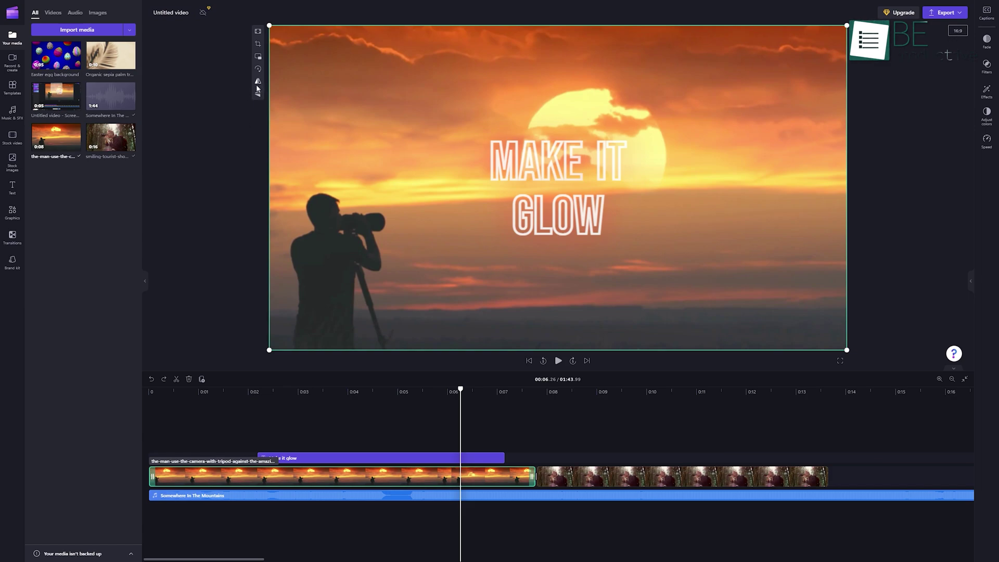
Flip the photographer's sunset clip horizontally from the floating toolbar.
click(257, 87)
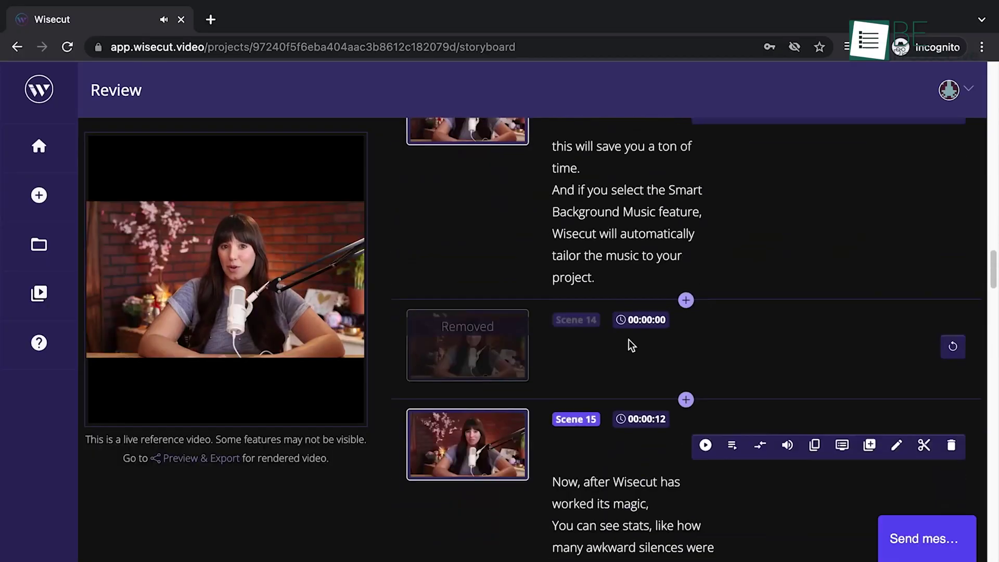
Scroll to Scene 17 and split it at every transcript line with the scissors tool.
scroll(629, 344, down, 10)
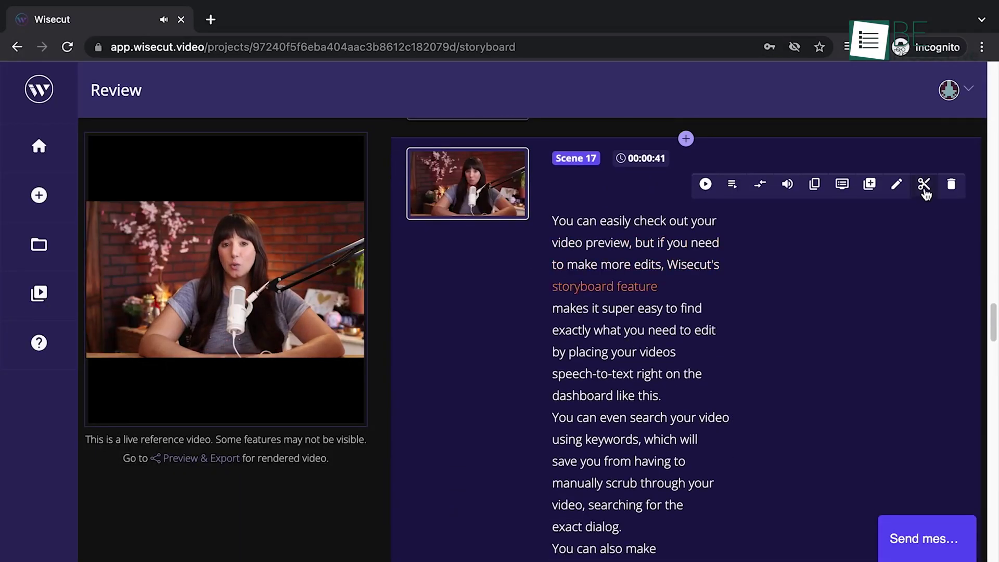
click(925, 185)
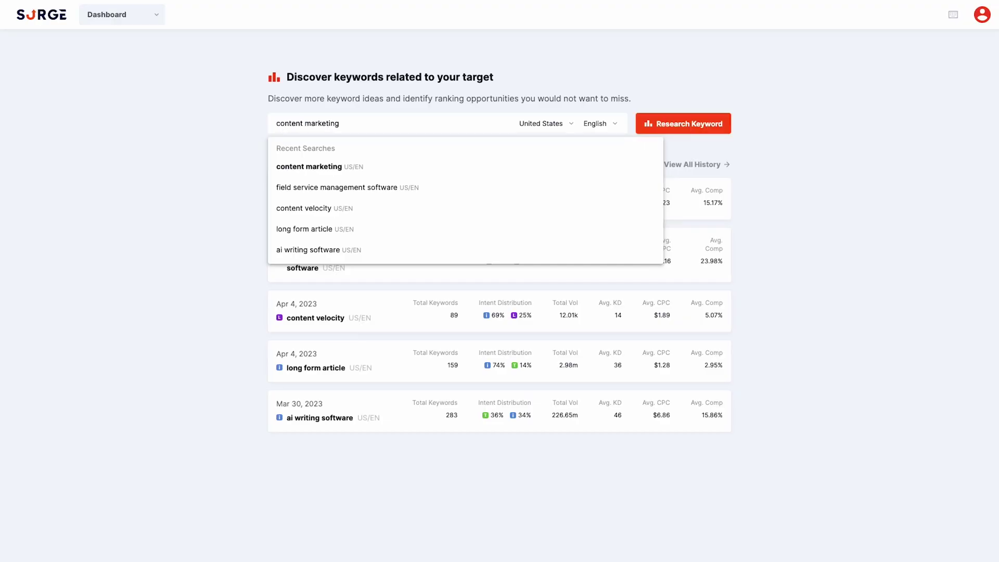
Load the 'content marketing' keyword ideas and sort them by Volume, lowest first.
click(408, 167)
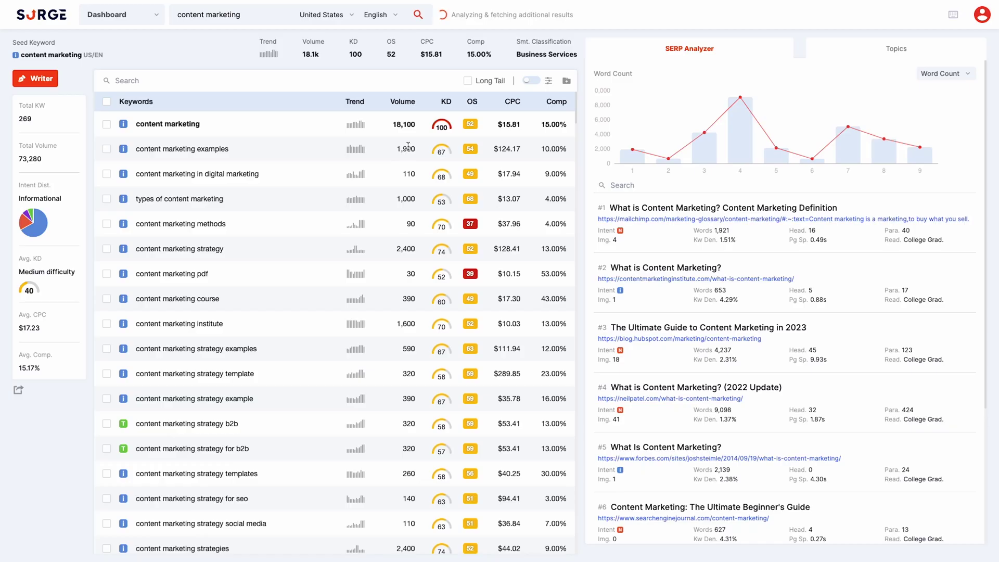
click(409, 104)
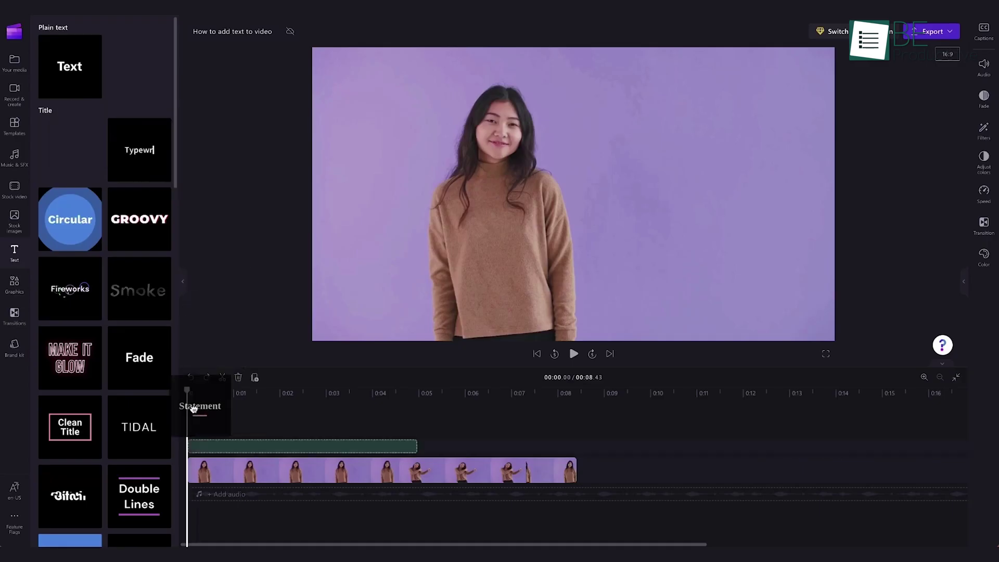
Add the Statement title to the timeline and preview it.
drag(194, 409, 197, 412)
click(574, 354)
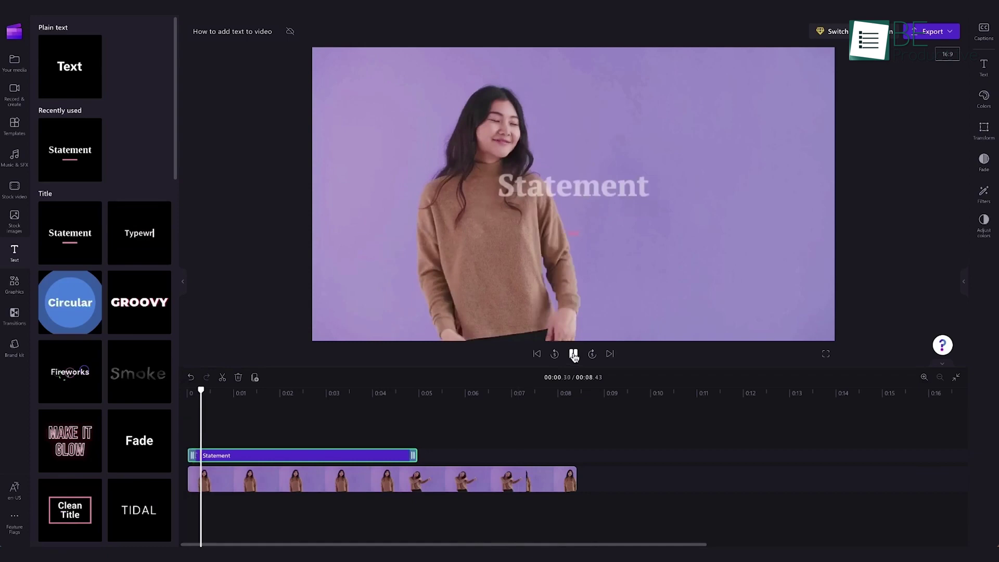
click(574, 354)
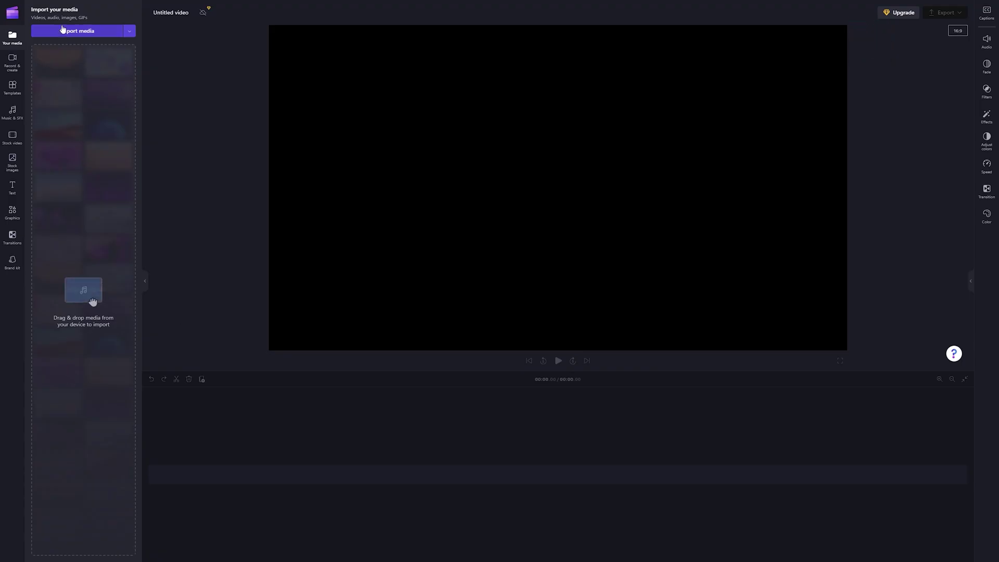
Import the video files, place the sunset clip, and play back the Zoom in transition.
click(63, 29)
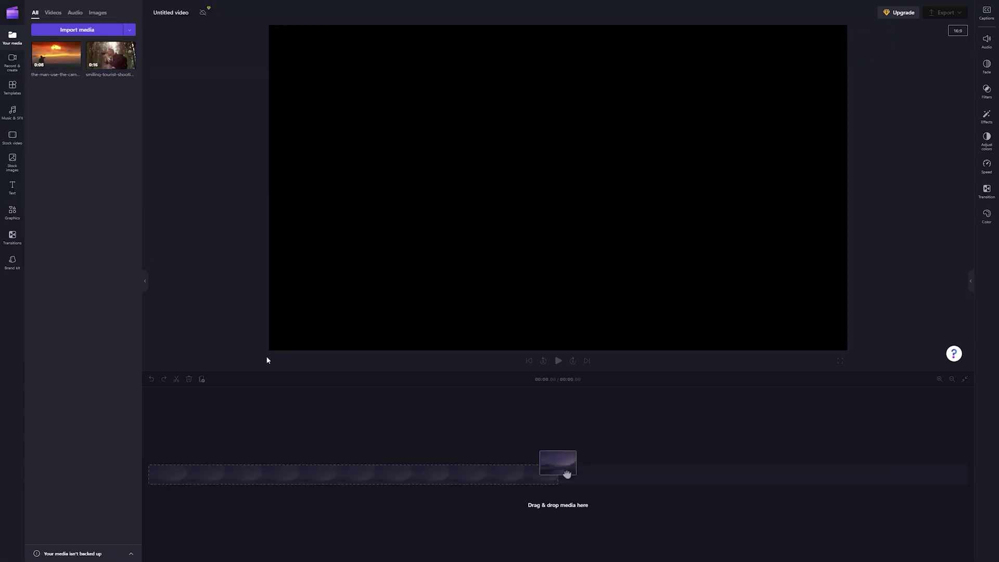
drag(567, 472, 242, 478)
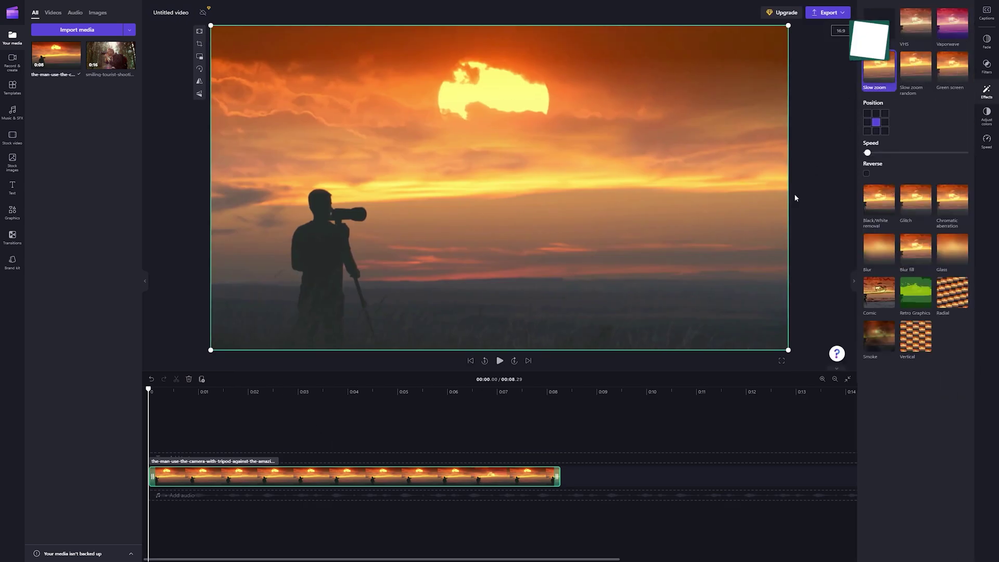
key(space)
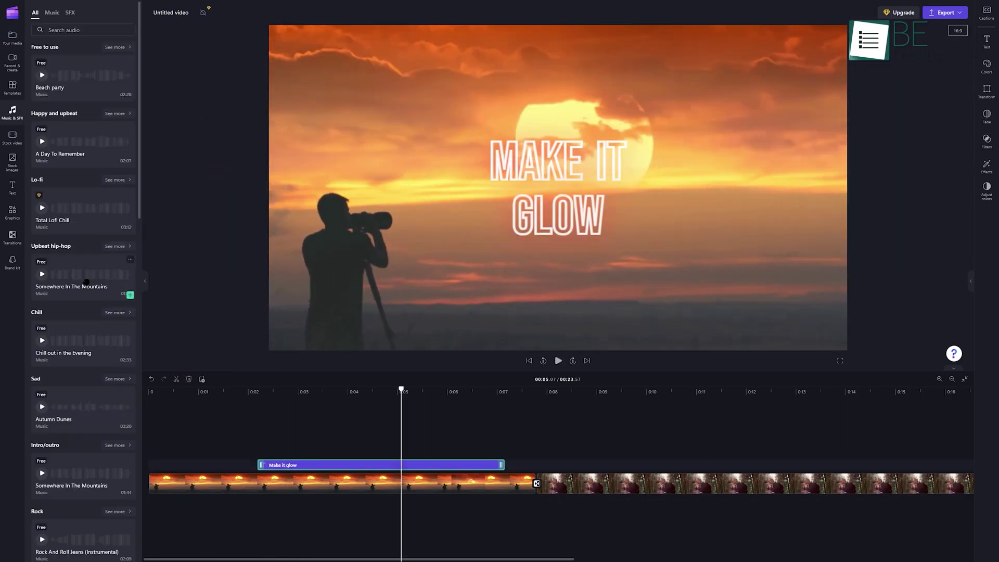
Add Somewhere In The Mountains music under the clips and start a full-screen recording.
drag(72, 479, 499, 502)
click(115, 135)
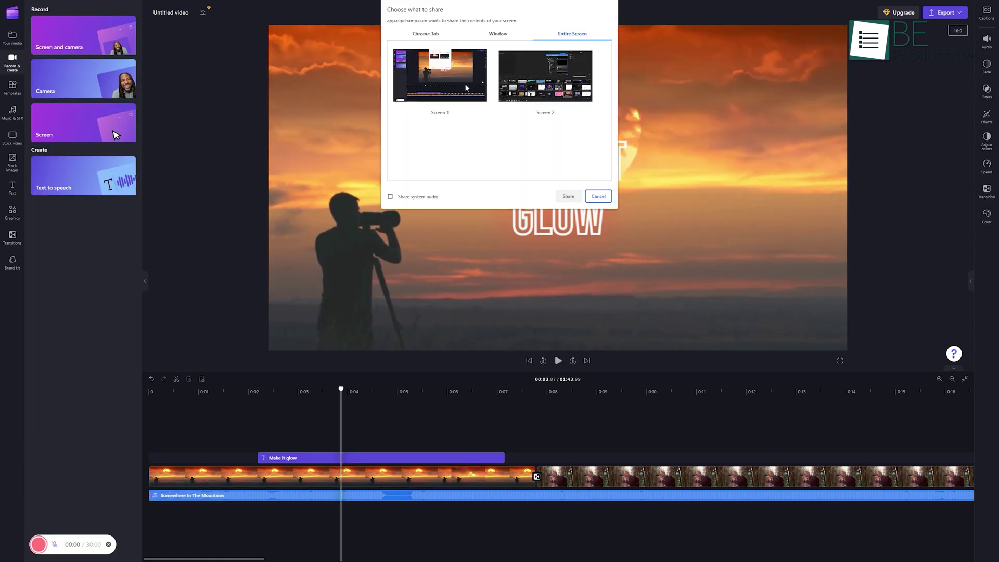
click(569, 196)
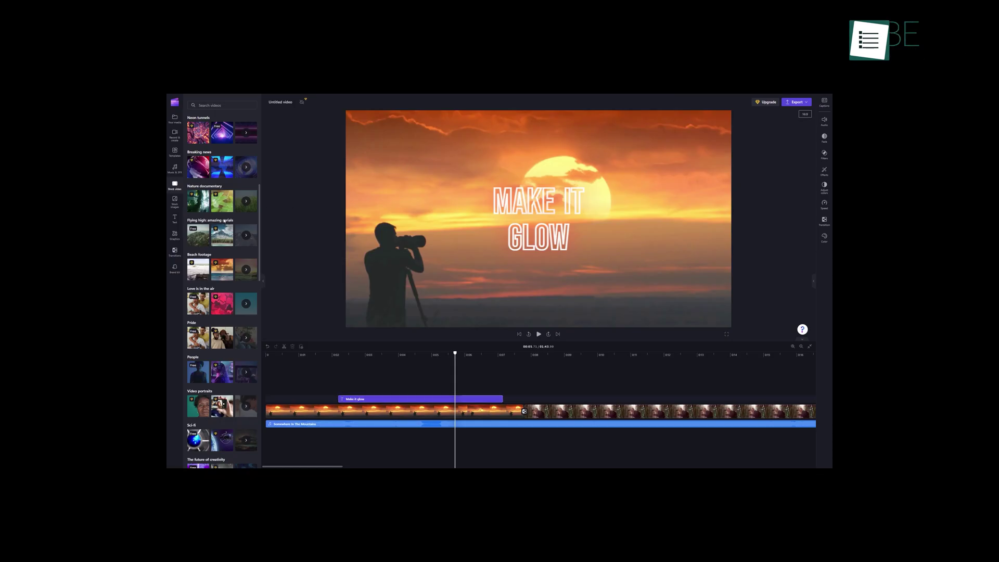
Show all the frames and overlays and browse through them.
scroll(224, 221, down, 5)
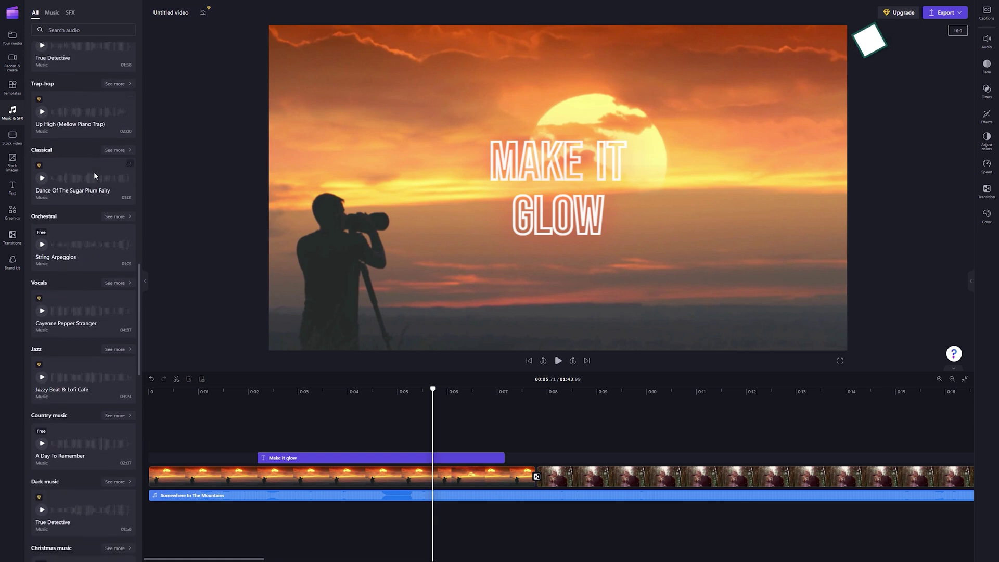
scroll(94, 175, down, 5)
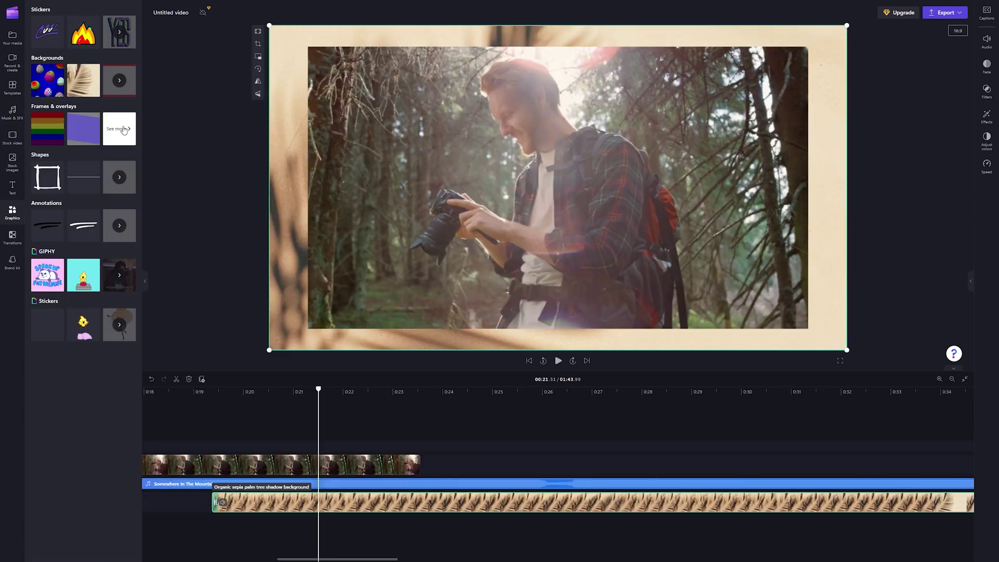
click(124, 130)
scroll(67, 358, down, 2)
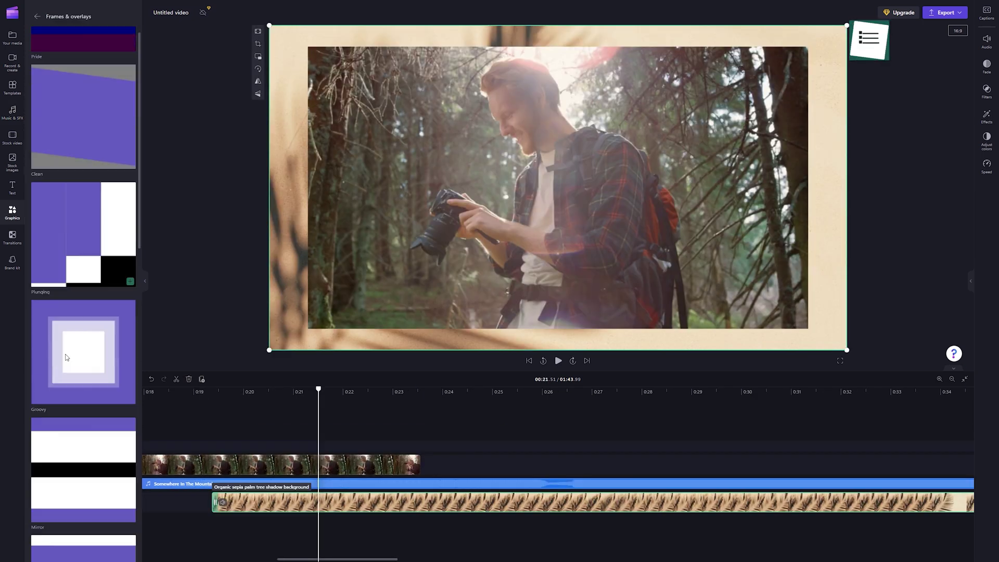
scroll(67, 357, down, 5)
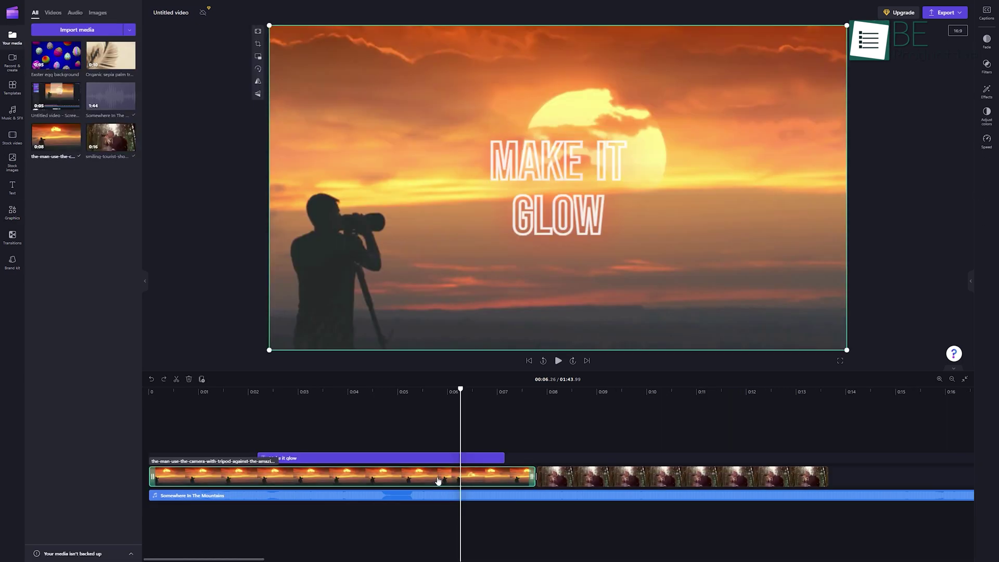
Shorten the sunset clip from its end, undoing the accidental horizontal flip.
click(259, 81)
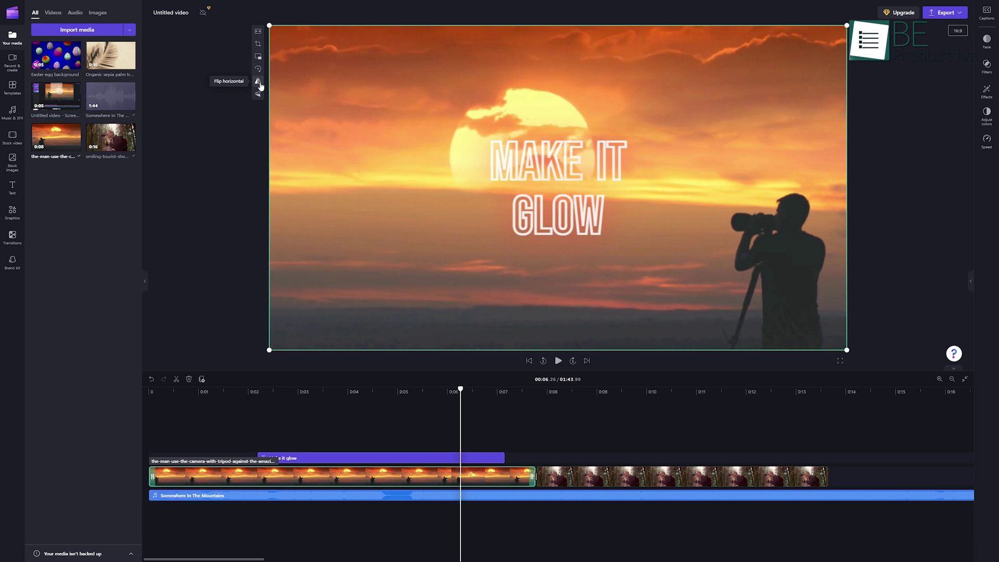
drag(532, 476, 504, 468)
key(ctrl+z)
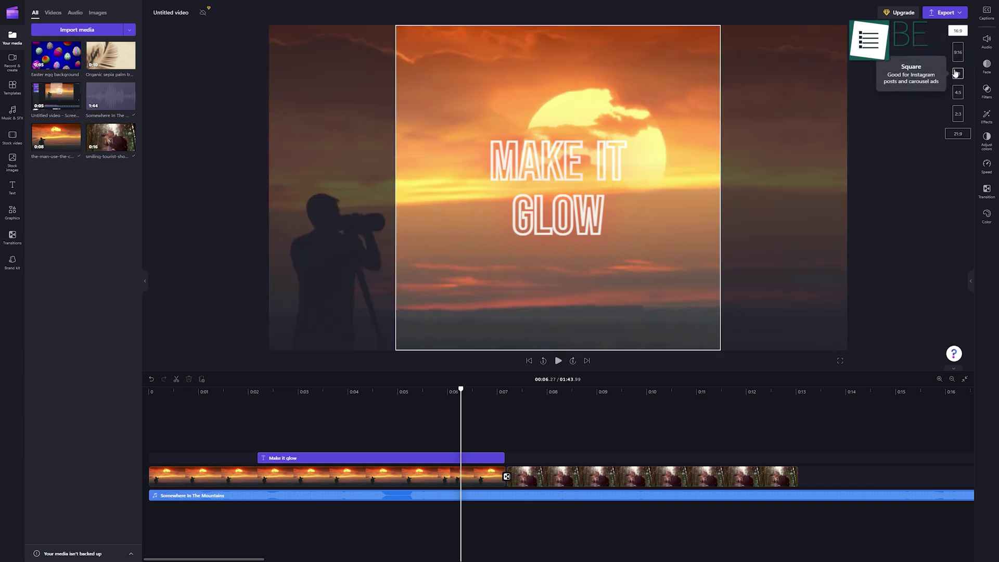
Open the text-to-speech settings and show the list of available voices.
click(11, 61)
click(80, 174)
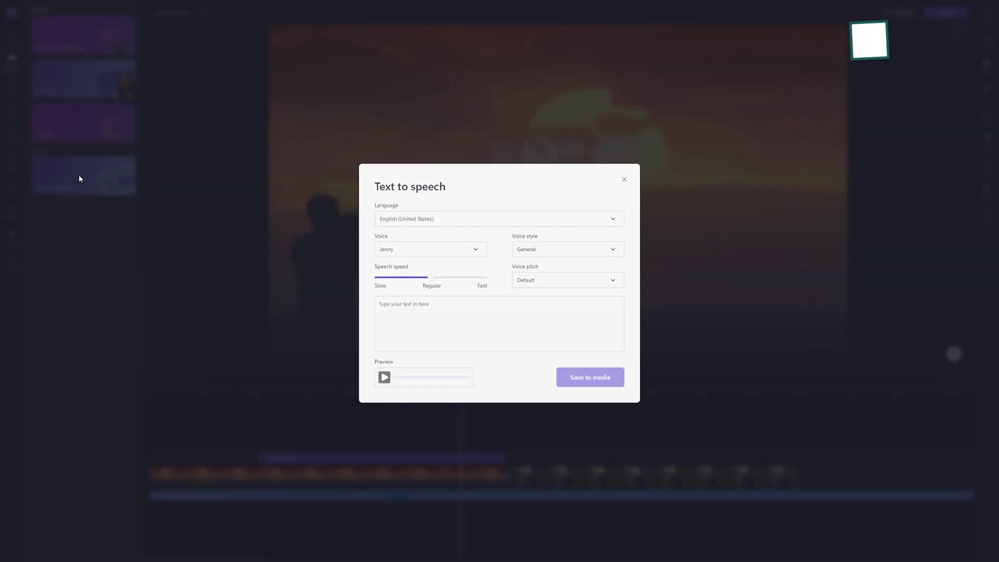
click(470, 247)
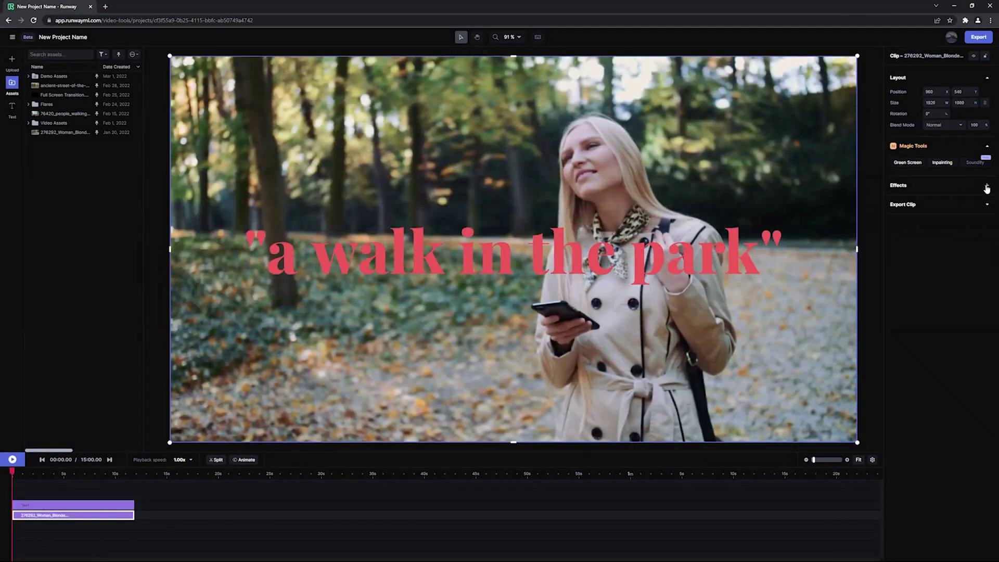
Add a text layer on its own track over the park video with the Text tool.
click(987, 187)
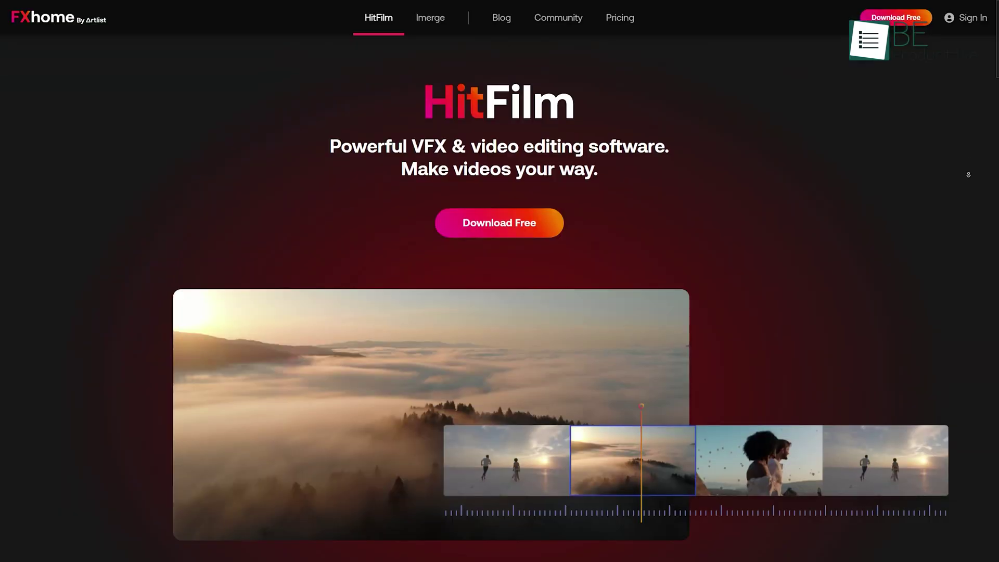
scroll(968, 175, down, 2)
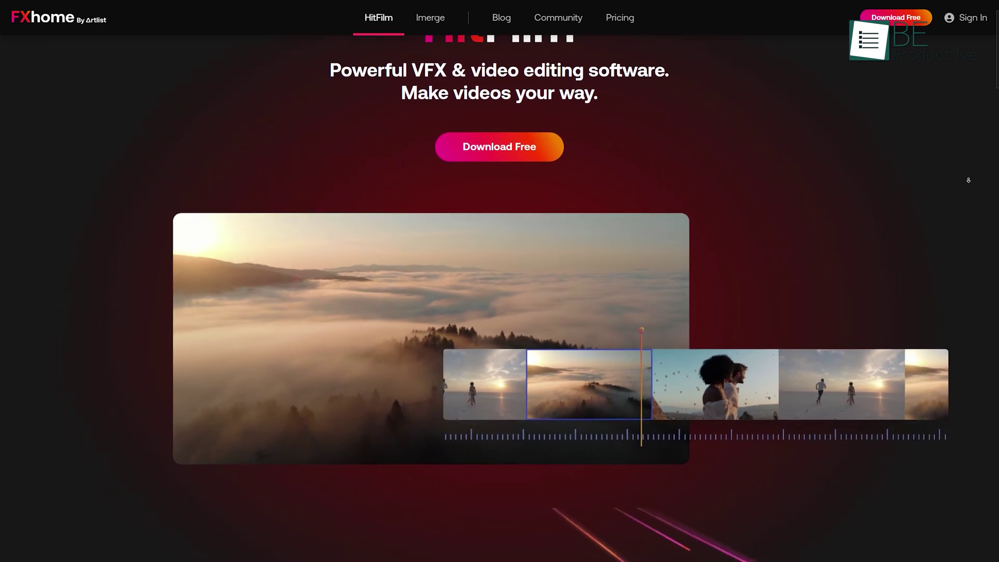
scroll(969, 180, down, 1)
scroll(969, 180, down, 1)
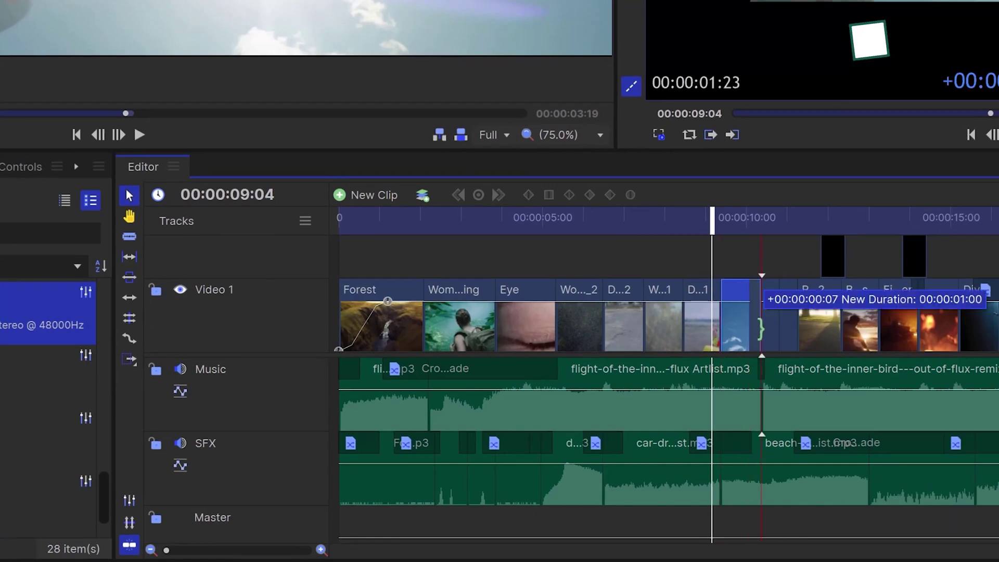
Trim the clip to one second and dock the music library into the workspace.
drag(761, 328, 762, 290)
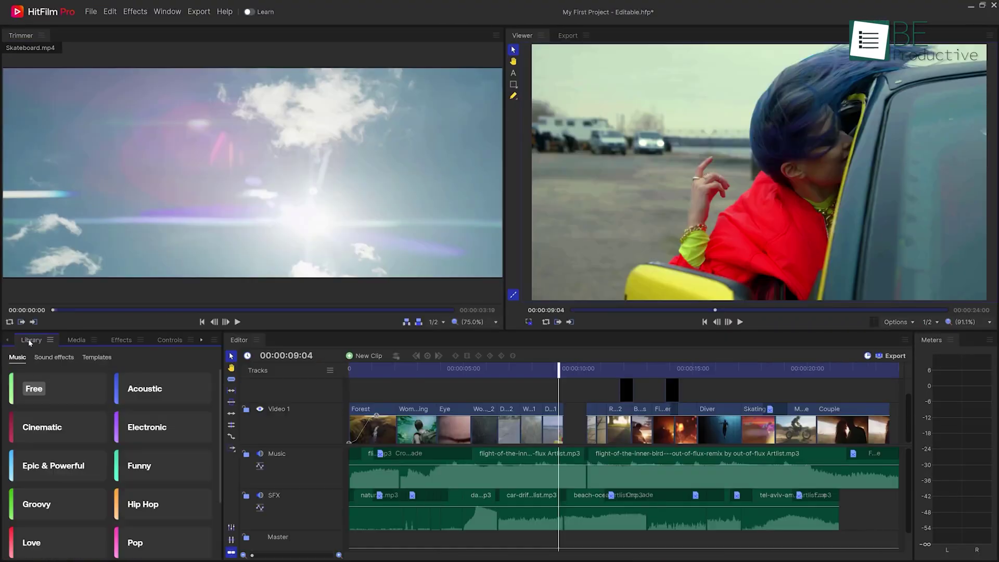
drag(32, 340, 65, 305)
drag(105, 105, 93, 31)
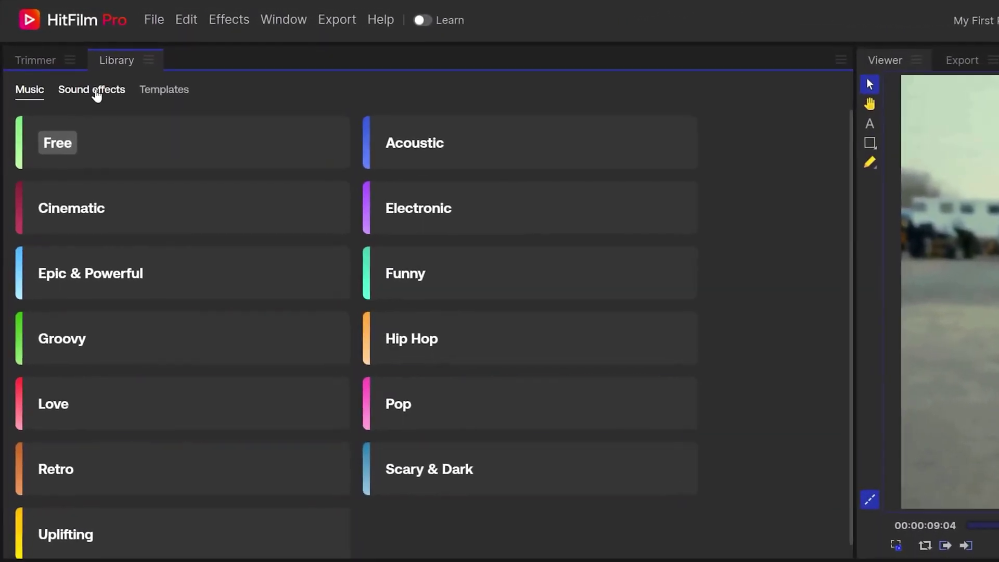
Browse the sound effect and template categories, then put Heavens.wav at the start of Audio 3.
click(61, 59)
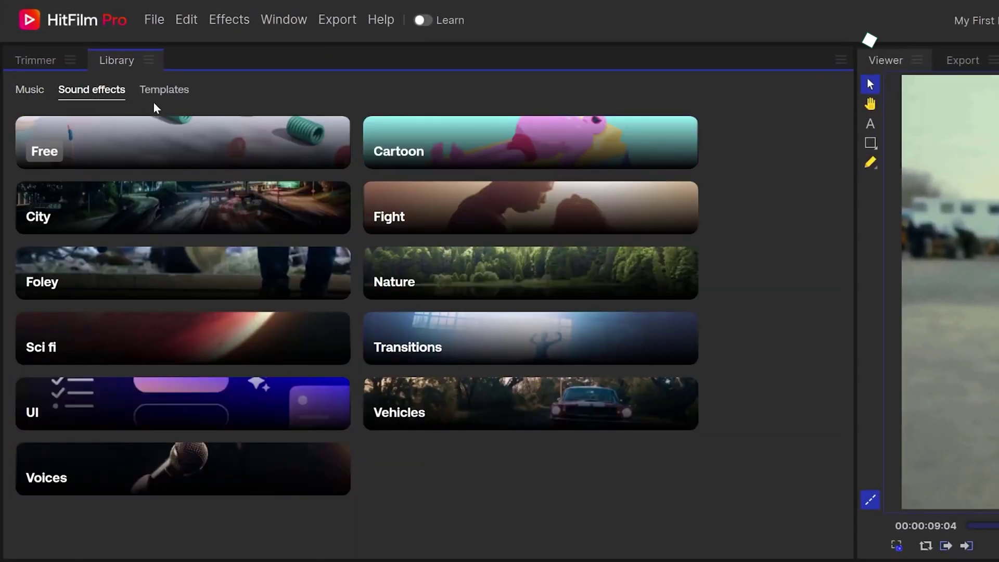
click(167, 98)
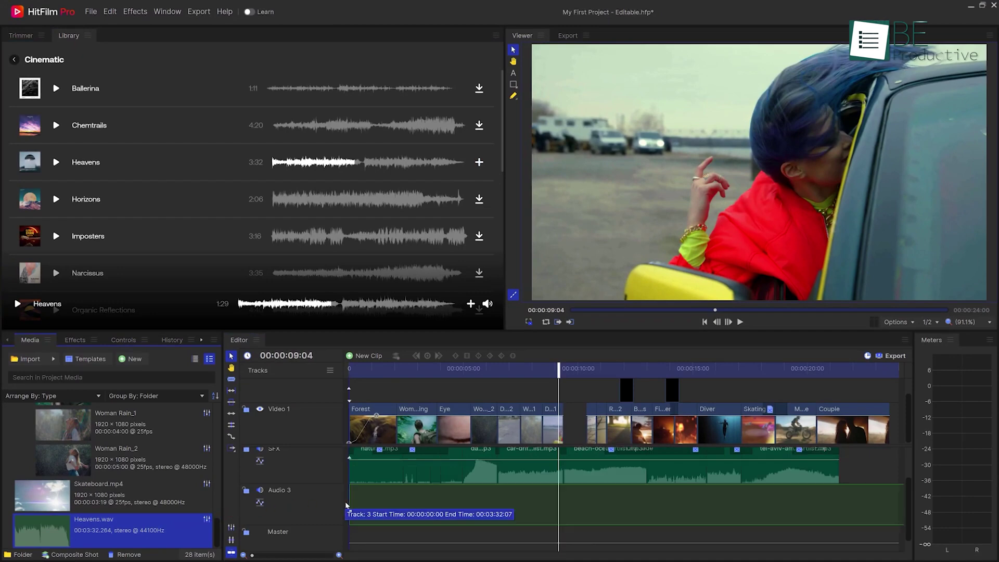
drag(347, 505, 349, 506)
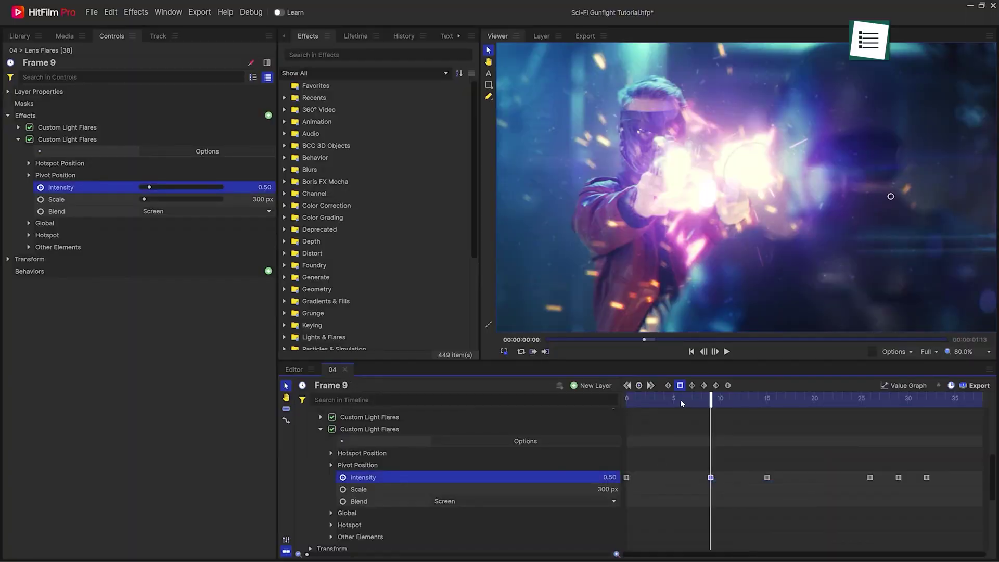
Scrub the playhead from frame 0 to about frame 8 to preview the flare intensity keyframes.
drag(681, 400, 703, 401)
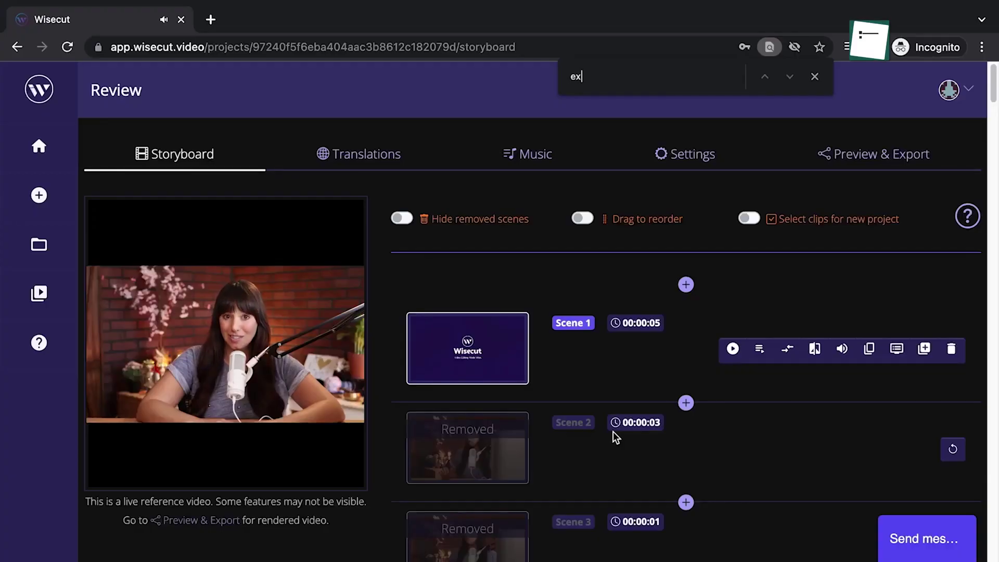
Review the auto-edited video's stats and scrub ahead in its preview.
text(act di)
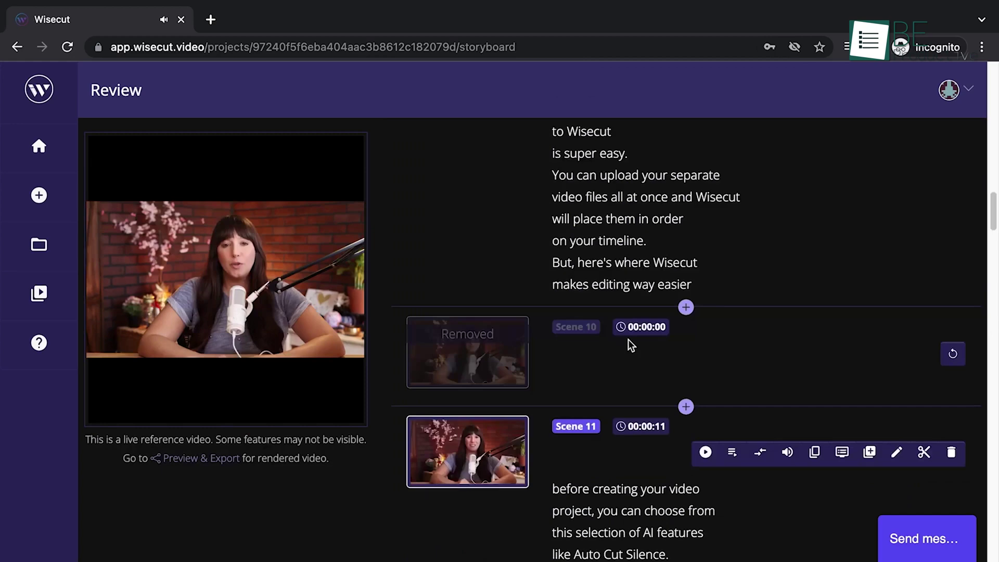
scroll(629, 339, down, 15)
scroll(628, 340, down, 8)
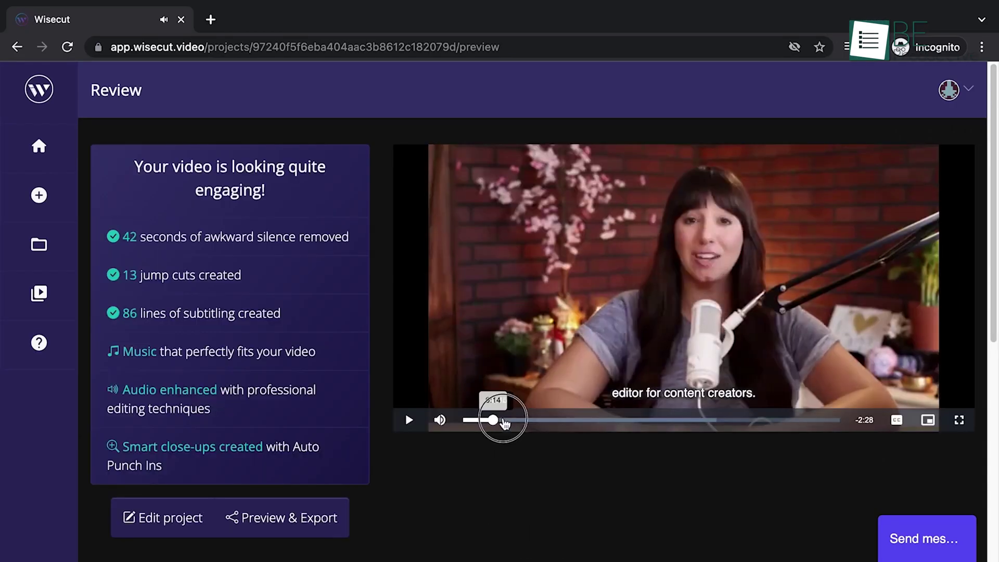
drag(495, 419, 598, 421)
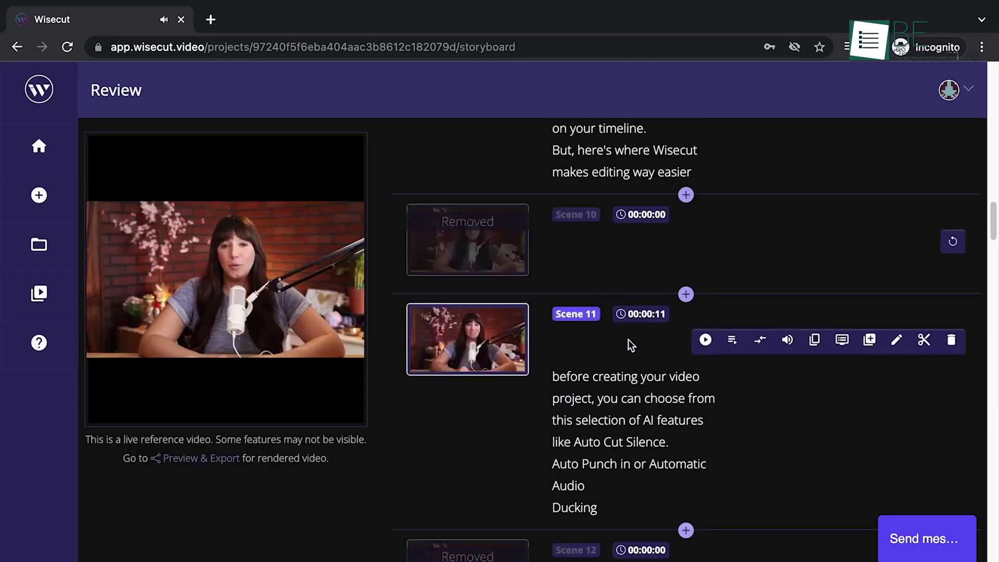
Scroll to Scene 17 and show cut markers beside each of its transcript lines.
scroll(628, 339, down, 8)
scroll(630, 344, down, 15)
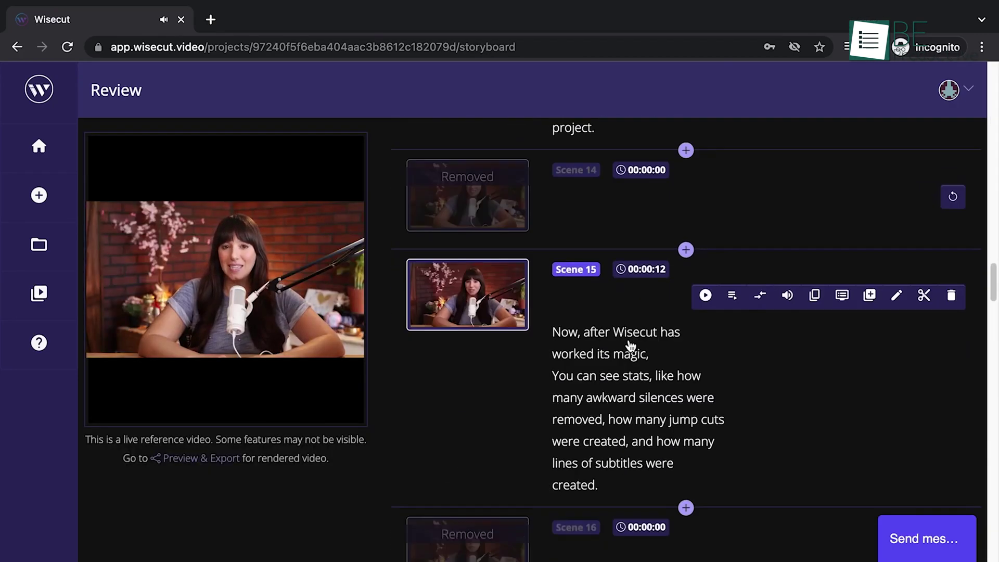
click(925, 185)
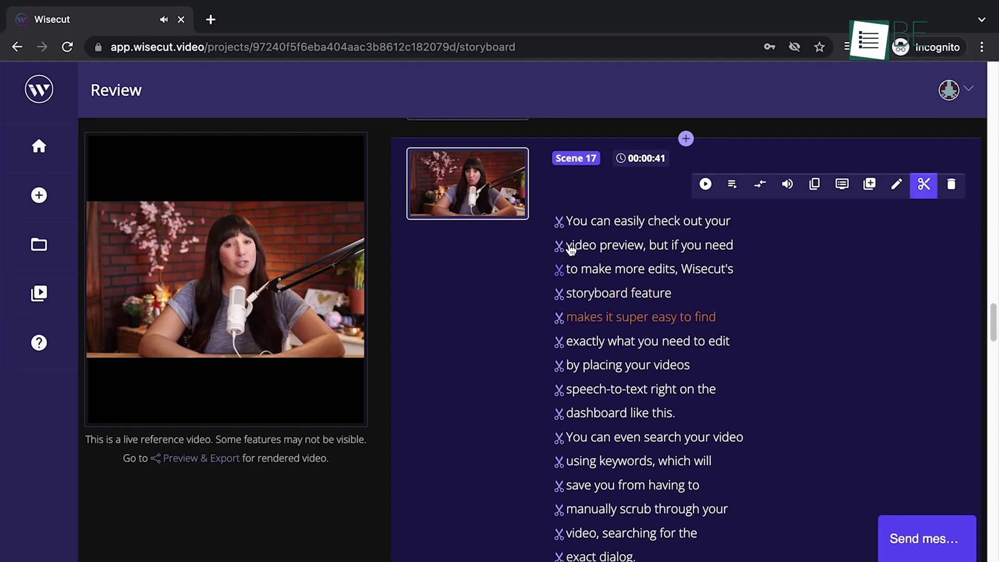
Hide Scene 17's cut markers and choose 'Yes, someone is speaking' in the new project's Style.
click(924, 190)
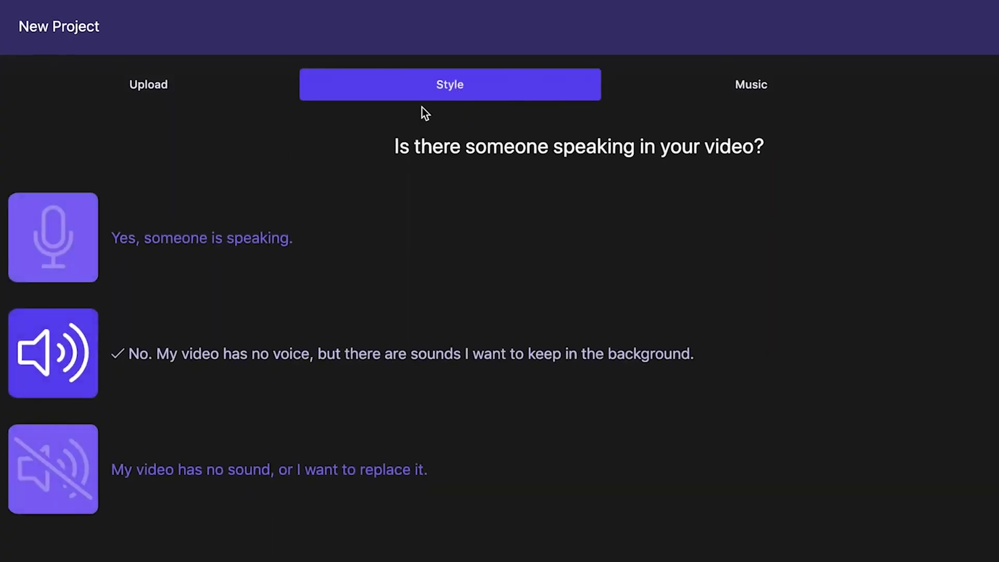
click(74, 237)
click(639, 92)
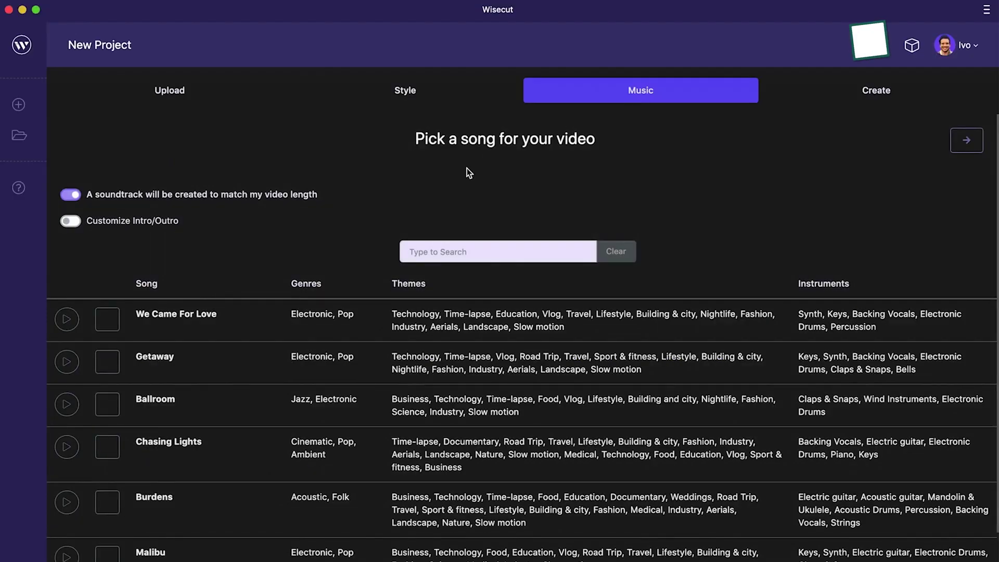
Audition four songs in the Music list, leaving Chasing Lights playing.
click(67, 321)
click(67, 363)
click(68, 406)
click(67, 448)
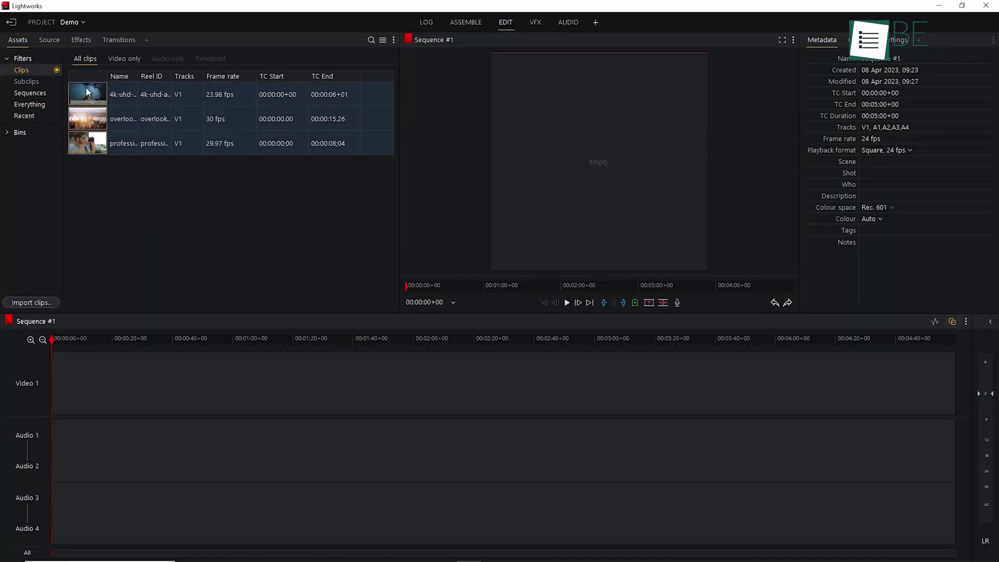
Place the three selected clips on Video 1 starting near 00:00:40, and shorten the second city clip's end.
drag(85, 87, 77, 427)
drag(154, 390, 173, 387)
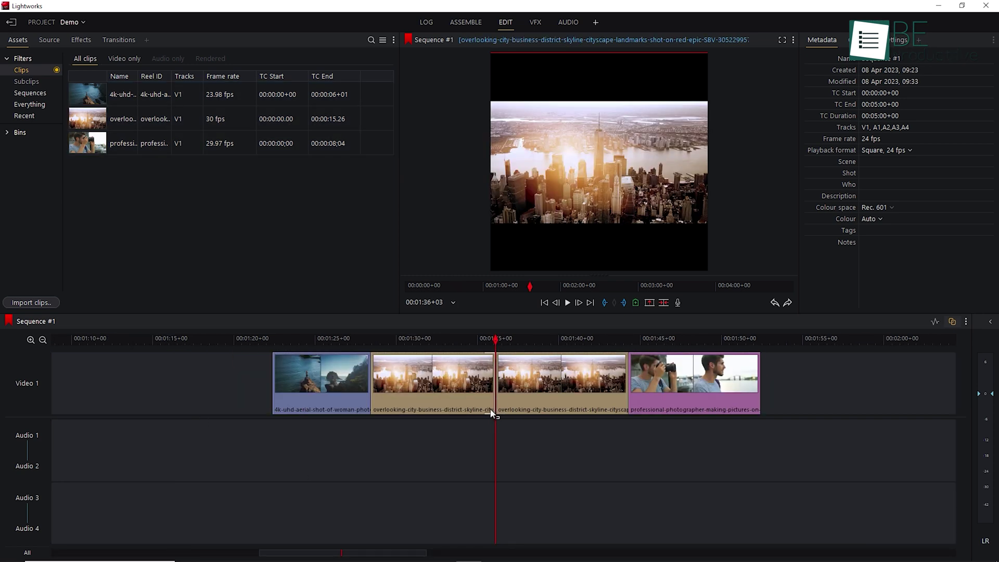
drag(494, 413, 442, 412)
Slide the third clip right to about 00:01:40, leaving a gap before it.
click(473, 397)
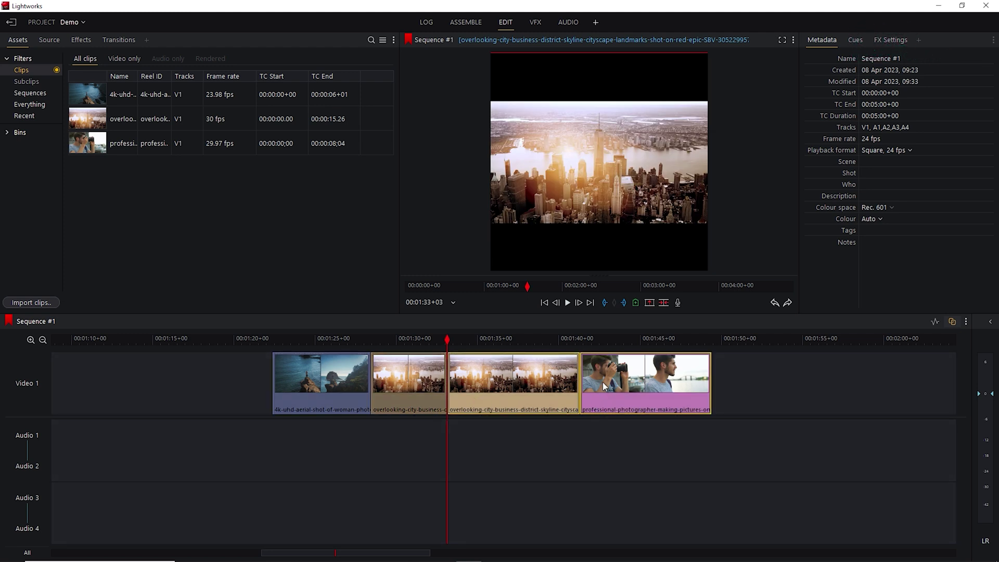
click(571, 339)
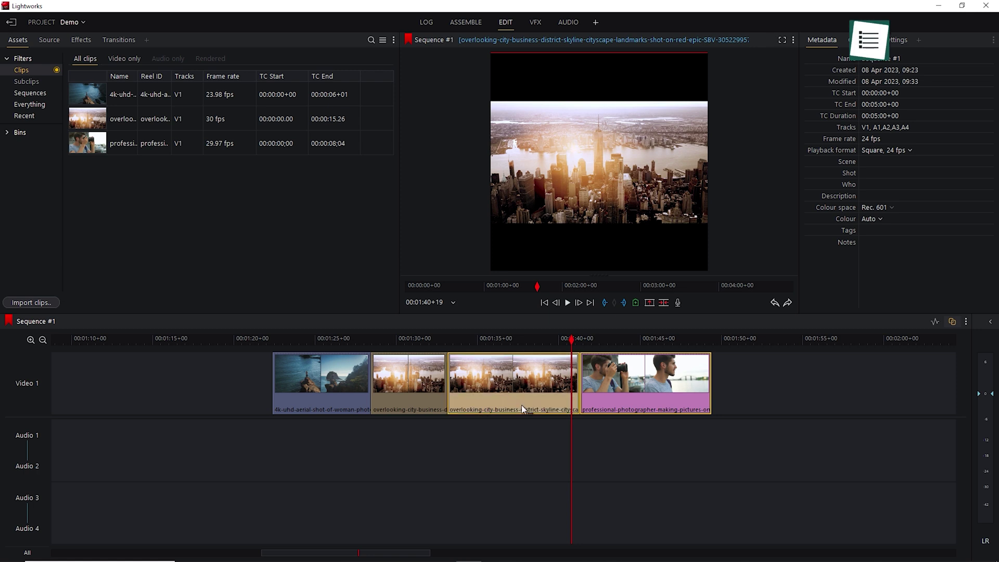
drag(522, 411, 708, 399)
Delete the extra third city clip and close the gap with the photographer clip.
drag(542, 400, 566, 401)
key(Delete)
drag(705, 396, 447, 391)
Give the photographer clip a Dissolve and 3D DVE with Pivot X 46.3%, and tint the cliff clip's highlights blue.
click(118, 40)
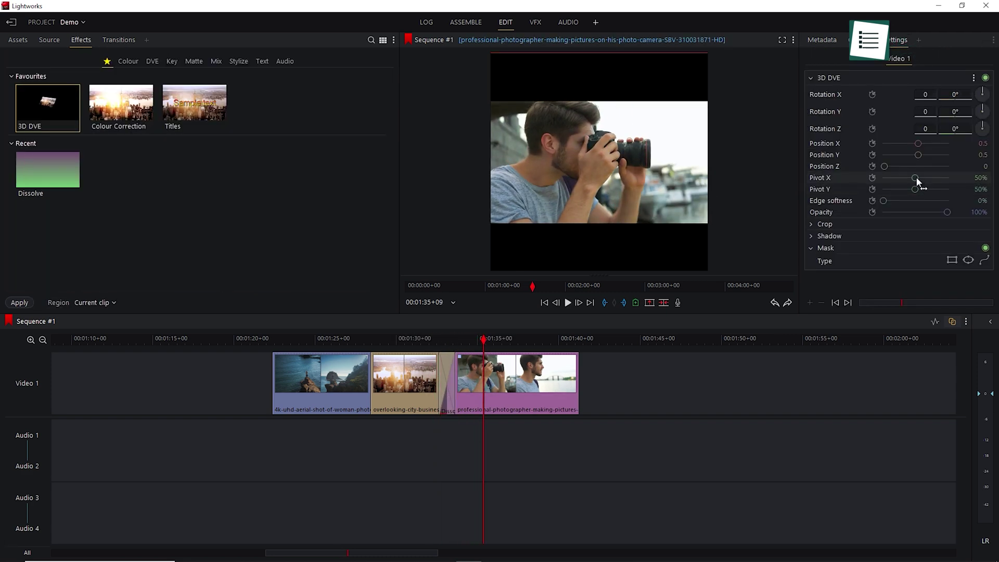
drag(917, 181, 915, 191)
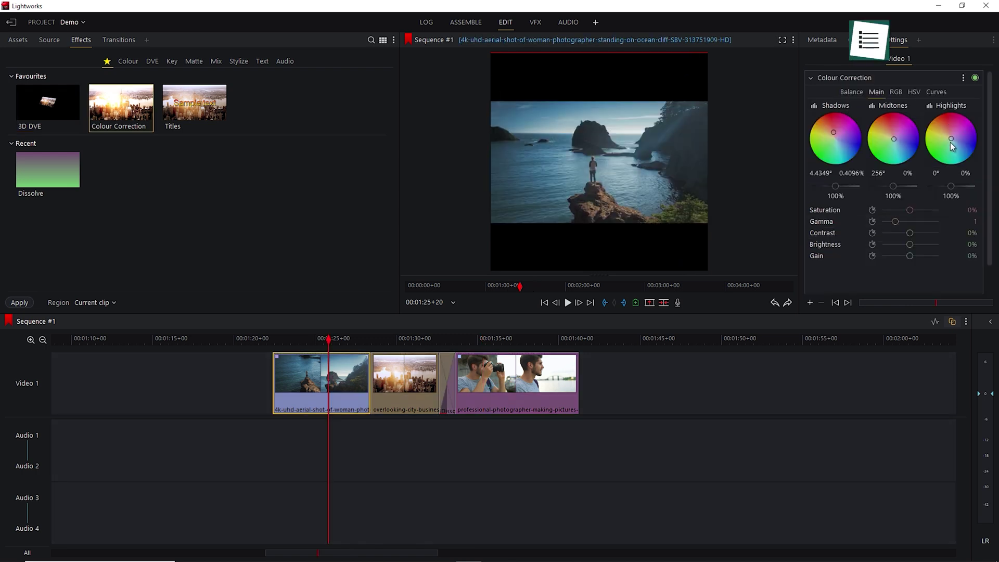
drag(953, 136, 964, 152)
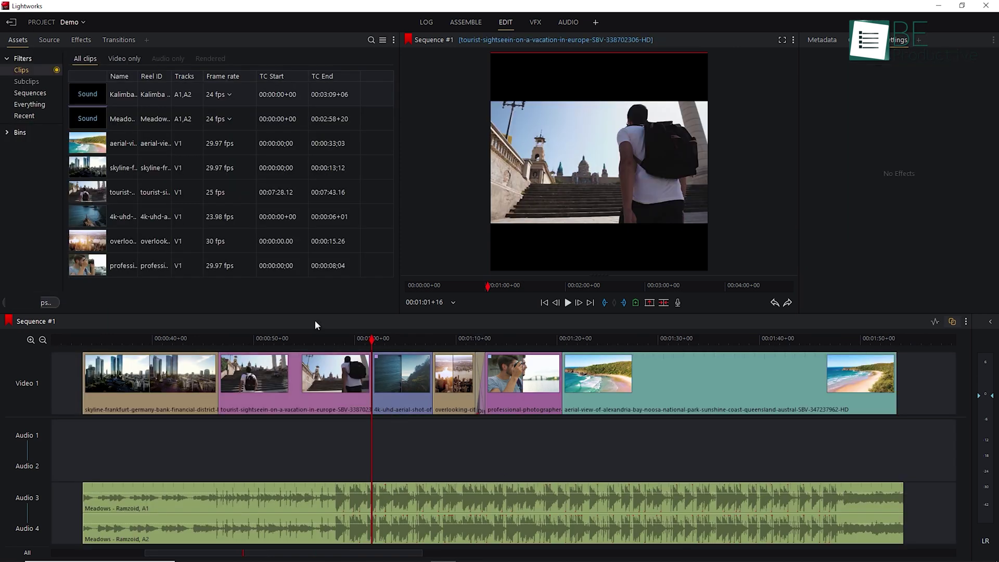
Put Kalimba on Audio 1 and 2, cut it at 00:01:59+09, and trim its end to 00:01:47+01.
drag(117, 315, 217, 438)
scroll(514, 479, down, 2)
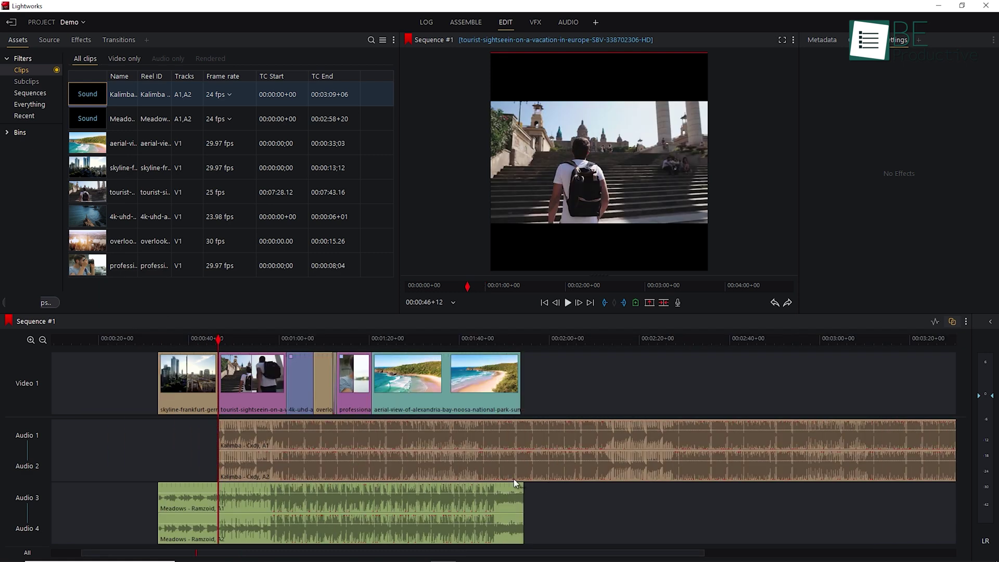
click(547, 342)
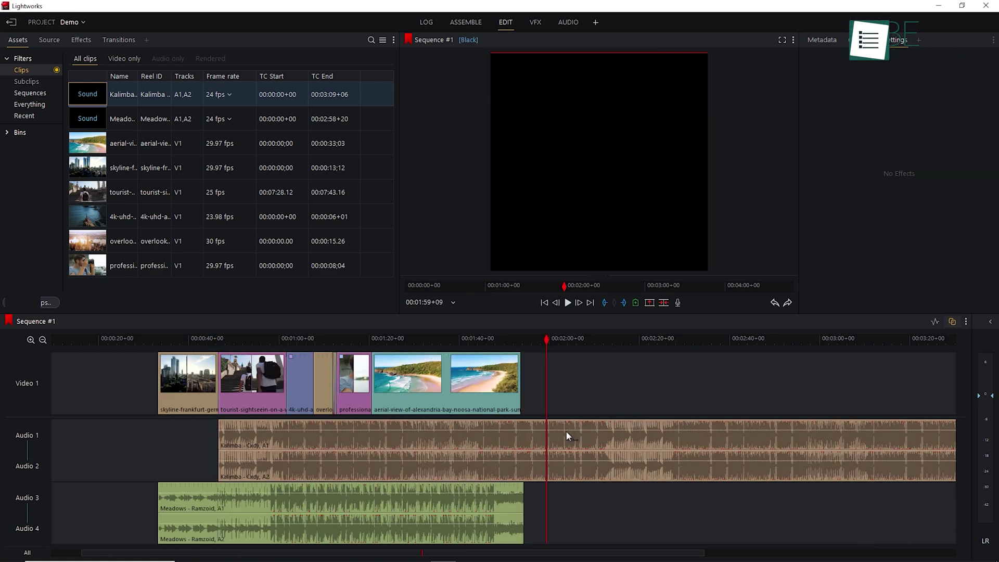
key(c)
click(579, 455)
key(Delete)
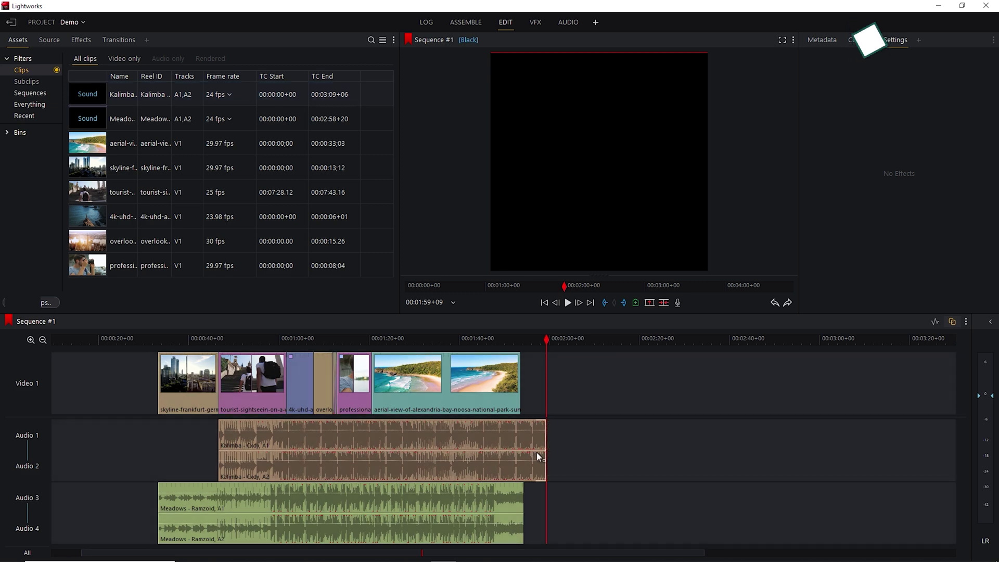
drag(545, 456, 444, 454)
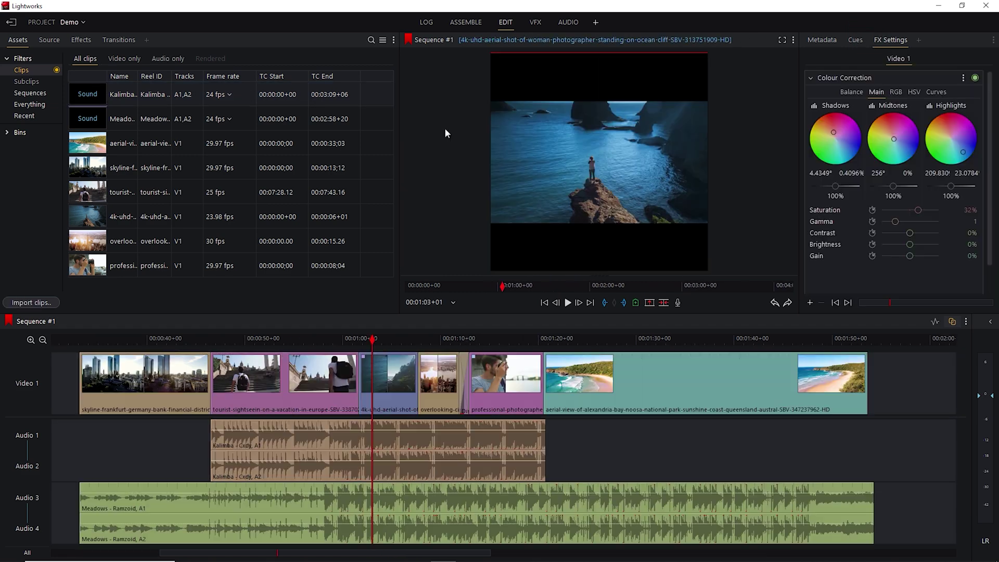
Show the Sequence #1 Export submenu with formats like H.264/MP4, YouTube and Vimeo.
right_click(445, 128)
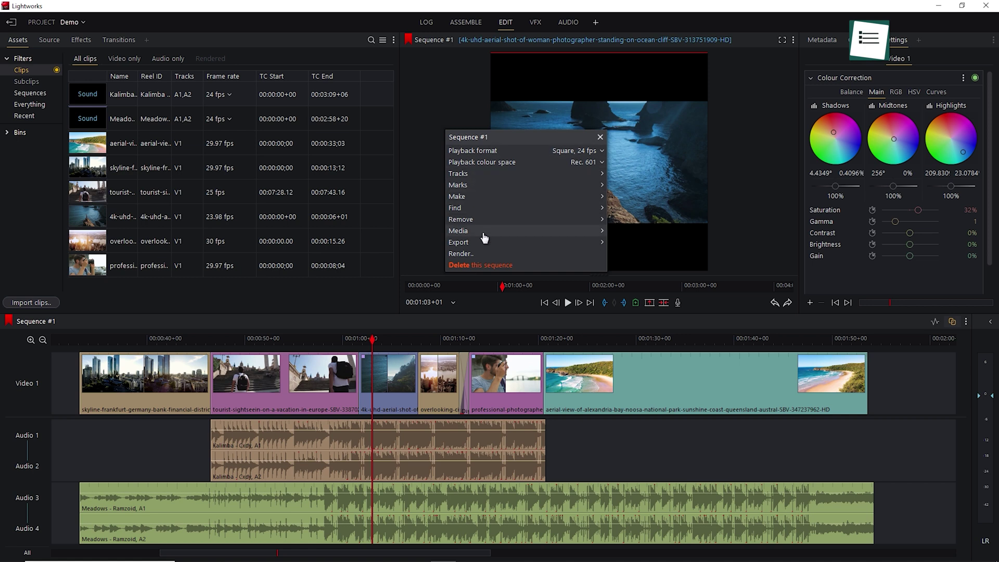
mouse_move(491, 245)
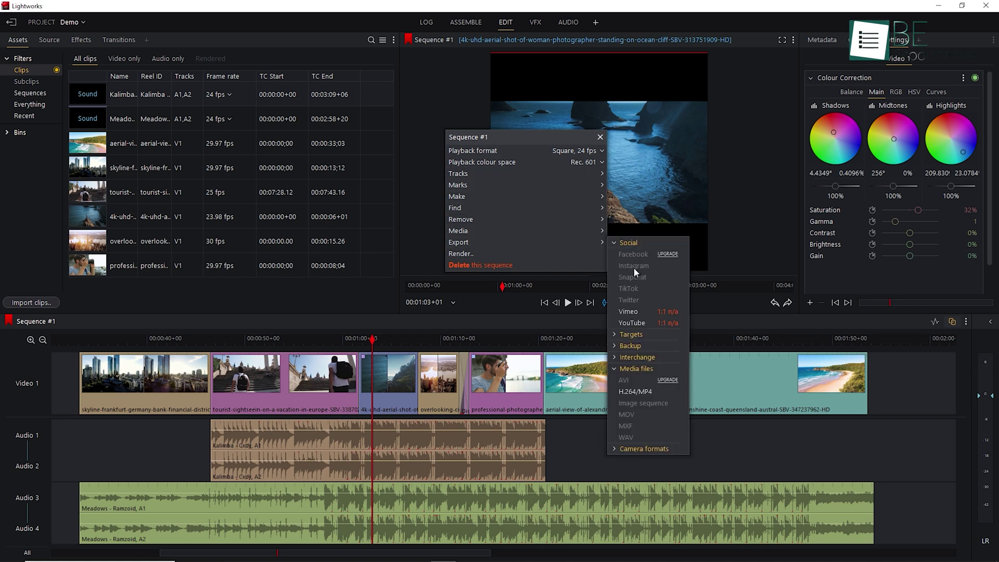